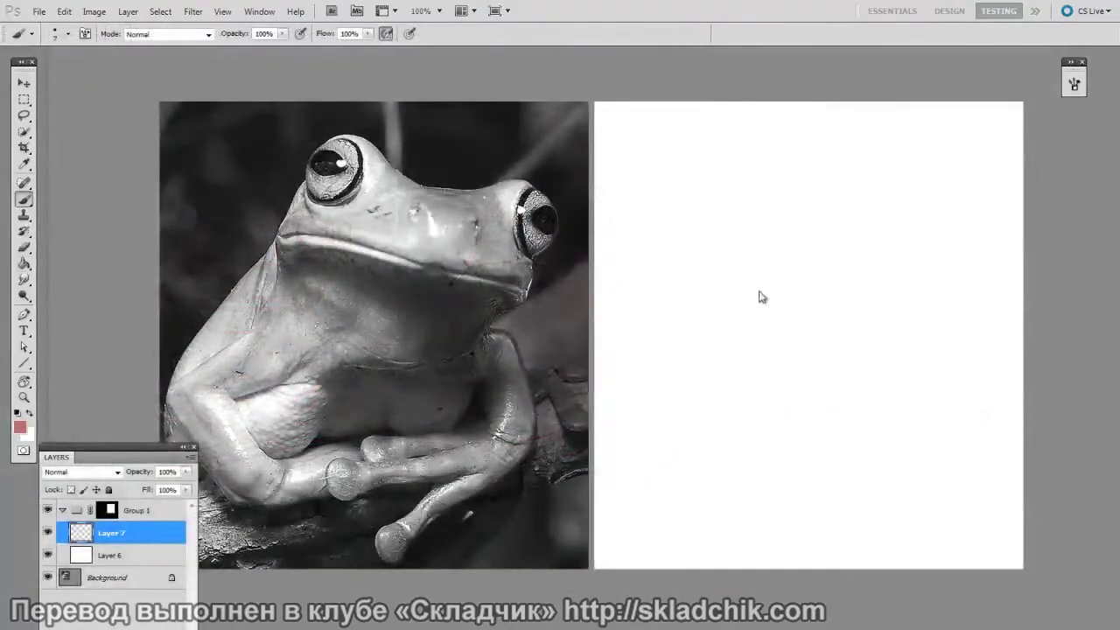
{"action": "right_click", "coordinate": [665, 421]}
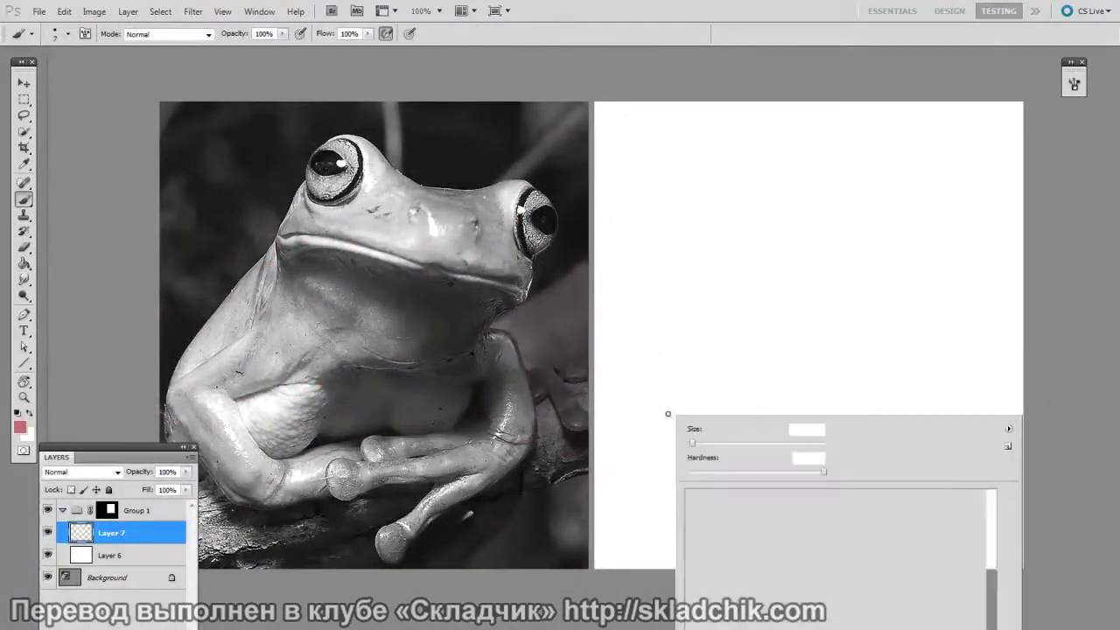
{"action": "left_click", "coordinate": [961, 500]}
{"action": "key", "text": "Return"}
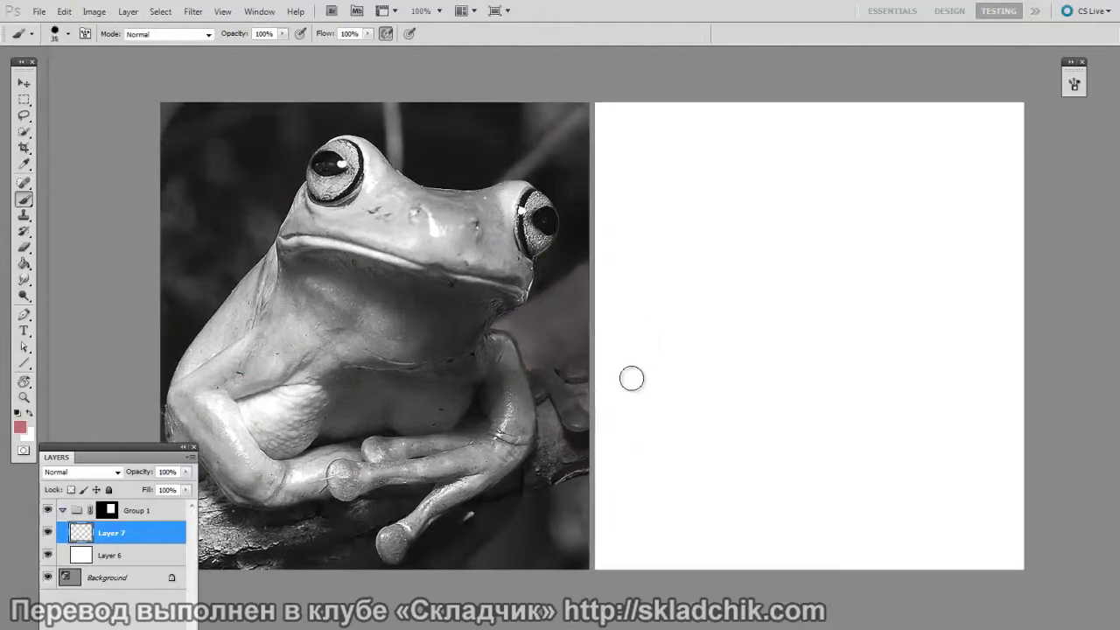
{"action": "key", "text": "bracketleft"}
{"action": "mouse_move", "coordinate": [613, 355]}
{"action": "left_mouse_down"}
{"action": "mouse_move", "coordinate": [645, 368]}
{"action": "mouse_move", "coordinate": [697, 476]}
{"action": "left_mouse_up"}
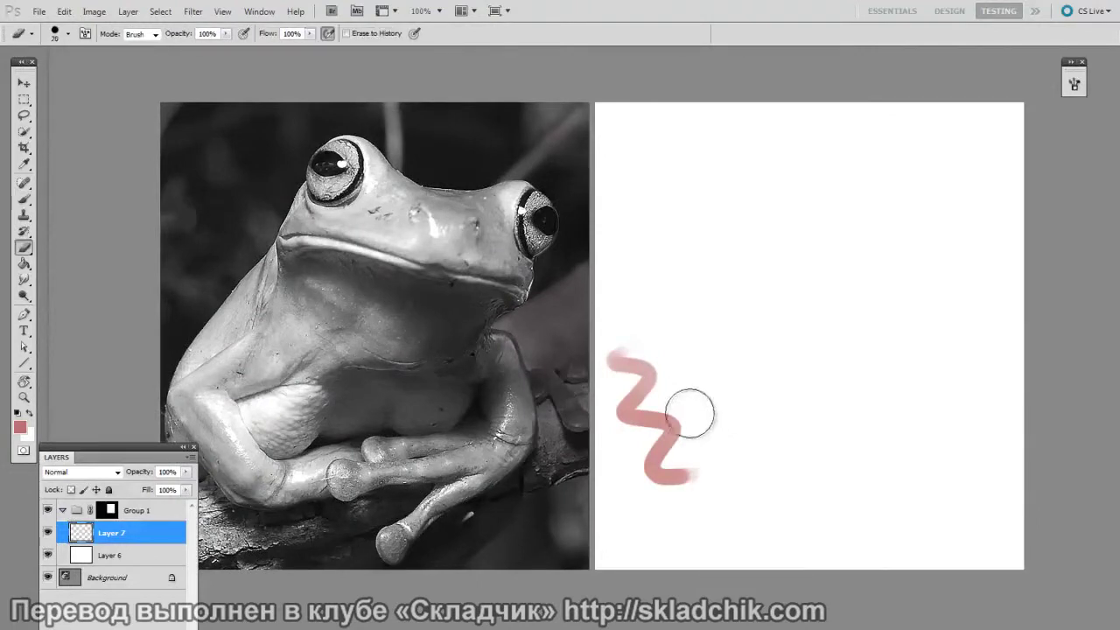
{"action": "key", "text": "ctrl+z"}
Select the 35 px round brush and block in the frog's curved chin lines and the left side of its body.
{"action": "right_click", "coordinate": [712, 381]}
{"action": "double_click", "coordinate": [1002, 461]}
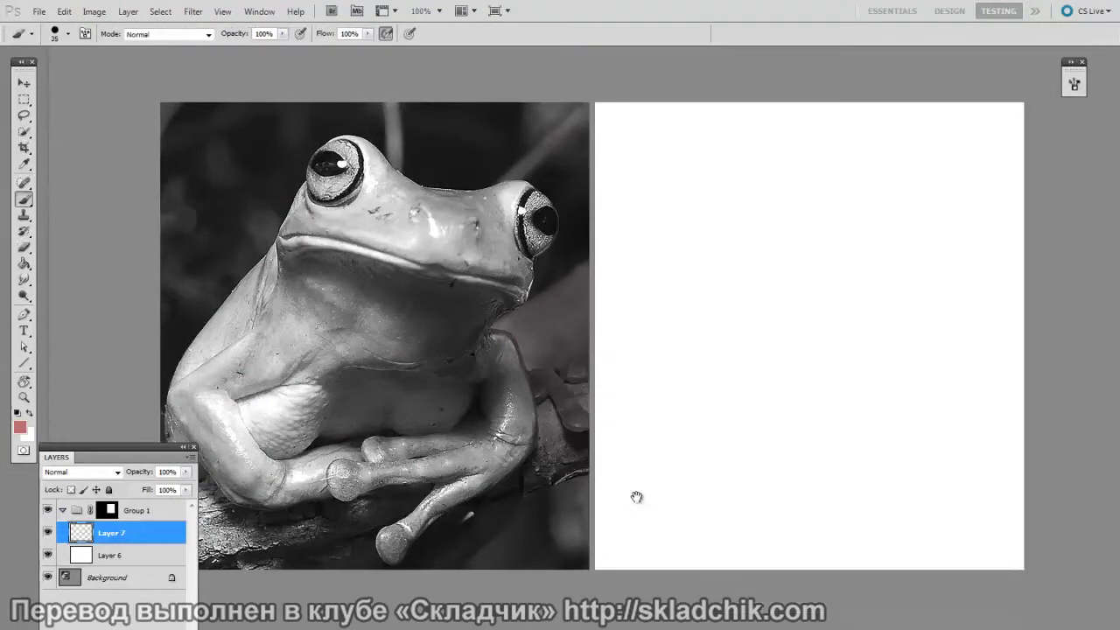
{"action": "mouse_move", "coordinate": [691, 278]}
{"action": "left_mouse_down"}
{"action": "mouse_move", "coordinate": [726, 181]}
{"action": "mouse_move", "coordinate": [918, 213]}
{"action": "mouse_move", "coordinate": [749, 345]}
{"action": "mouse_move", "coordinate": [701, 298]}
{"action": "left_mouse_up"}
{"action": "left_click_drag", "start_coordinate": [703, 273], "coordinate": [906, 306]}
{"action": "left_click_drag", "start_coordinate": [721, 295], "coordinate": [922, 313]}
{"action": "key", "text": "bracketright"}
{"action": "mouse_move", "coordinate": [705, 270]}
{"action": "left_mouse_down"}
{"action": "mouse_move", "coordinate": [707, 303]}
{"action": "mouse_move", "coordinate": [655, 339]}
{"action": "left_mouse_up"}
{"action": "mouse_move", "coordinate": [706, 285]}
{"action": "left_mouse_down"}
{"action": "mouse_move", "coordinate": [615, 393]}
{"action": "mouse_move", "coordinate": [732, 466]}
{"action": "left_mouse_up"}
Block in the forearm lines across the lower body and the right side of the torso with smaller brush sizes.
{"action": "key", "text": "bracketleft"}
{"action": "left_click_drag", "start_coordinate": [642, 434], "coordinate": [669, 441]}
{"action": "left_click_drag", "start_coordinate": [677, 460], "coordinate": [835, 422]}
{"action": "left_click_drag", "start_coordinate": [636, 477], "coordinate": [920, 403]}
{"action": "key", "text": "bracketleft"}
{"action": "key", "text": "bracketleft"}
{"action": "left_click_drag", "start_coordinate": [887, 274], "coordinate": [890, 403]}
{"action": "left_click_drag", "start_coordinate": [883, 322], "coordinate": [849, 423]}
{"action": "left_click_drag", "start_coordinate": [668, 465], "coordinate": [883, 427]}
Rough in both eyes and the wide mouth band, using a larger brush for the right eye and mouth.
{"action": "mouse_move", "coordinate": [726, 160]}
{"action": "left_mouse_down"}
{"action": "mouse_move", "coordinate": [710, 214]}
{"action": "mouse_move", "coordinate": [733, 151]}
{"action": "left_mouse_up"}
{"action": "mouse_move", "coordinate": [883, 203]}
{"action": "left_mouse_down"}
{"action": "mouse_move", "coordinate": [901, 186]}
{"action": "mouse_move", "coordinate": [897, 235]}
{"action": "left_mouse_up"}
{"action": "key", "text": "bracketright"}
{"action": "key", "text": "bracketright"}
{"action": "key", "text": "bracketright"}
{"action": "key", "text": "bracketright"}
{"action": "left_click_drag", "start_coordinate": [901, 189], "coordinate": [857, 213]}
{"action": "left_click_drag", "start_coordinate": [687, 246], "coordinate": [891, 269]}
{"action": "left_click_drag", "start_coordinate": [740, 256], "coordinate": [918, 296]}
Sketch the throat fold under the chin and the right edge of the chest with a finer brush.
{"action": "key", "text": "bracketleft"}
{"action": "key", "text": "bracketleft"}
{"action": "key", "text": "bracketleft"}
{"action": "left_click_drag", "start_coordinate": [722, 322], "coordinate": [870, 341]}
{"action": "left_click_drag", "start_coordinate": [885, 285], "coordinate": [854, 385]}
Sketch the frog's right-hand foreleg and the long toe line running down from it.
{"action": "key", "text": "bracketleft"}
{"action": "key", "text": "bracketleft"}
{"action": "mouse_move", "coordinate": [920, 376]}
{"action": "left_mouse_down"}
{"action": "mouse_move", "coordinate": [883, 354]}
{"action": "mouse_move", "coordinate": [896, 377]}
{"action": "left_mouse_up"}
{"action": "mouse_move", "coordinate": [903, 315]}
{"action": "left_mouse_down"}
{"action": "mouse_move", "coordinate": [892, 320]}
{"action": "mouse_move", "coordinate": [927, 261]}
{"action": "mouse_move", "coordinate": [914, 334]}
{"action": "mouse_move", "coordinate": [918, 404]}
{"action": "mouse_move", "coordinate": [926, 401]}
{"action": "left_mouse_up"}
{"action": "key", "text": "bracketright"}
{"action": "mouse_move", "coordinate": [950, 314]}
{"action": "left_mouse_down"}
{"action": "mouse_move", "coordinate": [959, 388]}
{"action": "mouse_move", "coordinate": [936, 406]}
{"action": "left_mouse_up"}
{"action": "left_click_drag", "start_coordinate": [878, 463], "coordinate": [875, 471]}
{"action": "left_click_drag", "start_coordinate": [790, 475], "coordinate": [934, 413]}
{"action": "mouse_move", "coordinate": [822, 488]}
{"action": "left_mouse_down"}
{"action": "mouse_move", "coordinate": [914, 446]}
{"action": "mouse_move", "coordinate": [813, 487]}
{"action": "left_mouse_up"}
Rough in the left foreleg with a rounded upper-limb shape beside the torso.
{"action": "mouse_move", "coordinate": [645, 366]}
{"action": "left_mouse_down"}
{"action": "mouse_move", "coordinate": [687, 466]}
{"action": "mouse_move", "coordinate": [726, 469]}
{"action": "left_mouse_up"}
{"action": "left_click_drag", "start_coordinate": [693, 393], "coordinate": [746, 337]}
{"action": "mouse_move", "coordinate": [697, 309]}
{"action": "left_mouse_down"}
{"action": "mouse_move", "coordinate": [725, 337]}
{"action": "mouse_move", "coordinate": [677, 350]}
{"action": "left_mouse_up"}
{"action": "left_click_drag", "start_coordinate": [645, 362], "coordinate": [654, 405]}
Sketch the crossed front toes with a rounded toe pad at the centre of the frog's base.
{"action": "left_click_drag", "start_coordinate": [700, 463], "coordinate": [838, 432]}
{"action": "left_click_drag", "start_coordinate": [670, 415], "coordinate": [889, 380]}
{"action": "mouse_move", "coordinate": [750, 415]}
{"action": "left_mouse_down"}
{"action": "mouse_move", "coordinate": [839, 405]}
{"action": "mouse_move", "coordinate": [838, 434]}
{"action": "left_mouse_up"}
{"action": "mouse_move", "coordinate": [908, 408]}
{"action": "left_mouse_down"}
{"action": "mouse_move", "coordinate": [850, 444]}
{"action": "mouse_move", "coordinate": [807, 445]}
{"action": "left_mouse_up"}
{"action": "left_click_drag", "start_coordinate": [857, 404], "coordinate": [796, 432]}
Draw the long slanting lines of the branch beneath the frog.
{"action": "left_click_drag", "start_coordinate": [815, 446], "coordinate": [1027, 368]}
{"action": "left_click_drag", "start_coordinate": [705, 516], "coordinate": [1041, 435]}
{"action": "left_click_drag", "start_coordinate": [906, 476], "coordinate": [719, 528]}
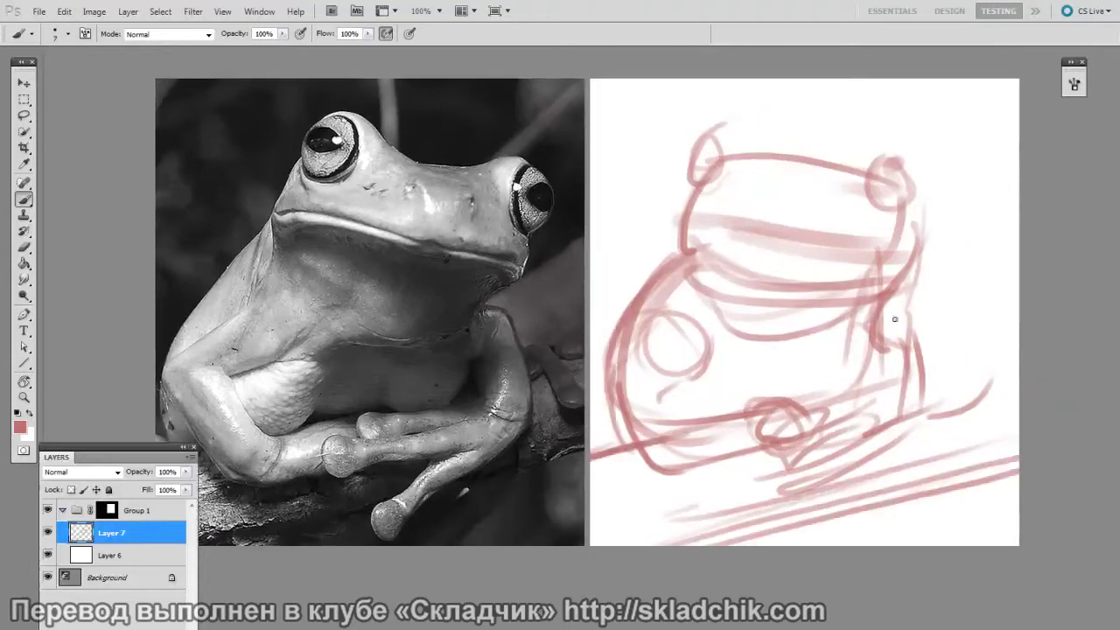
Strengthen the lines of the right jaw corner and foreleg, and of the left foreleg.
{"action": "left_click_drag", "start_coordinate": [878, 315], "coordinate": [898, 295]}
{"action": "left_click_drag", "start_coordinate": [920, 254], "coordinate": [896, 276]}
{"action": "mouse_move", "coordinate": [884, 318]}
{"action": "left_mouse_down"}
{"action": "mouse_move", "coordinate": [910, 391]}
{"action": "mouse_move", "coordinate": [904, 404]}
{"action": "left_mouse_up"}
{"action": "left_click_drag", "start_coordinate": [784, 375], "coordinate": [777, 382]}
{"action": "mouse_move", "coordinate": [693, 363]}
{"action": "left_mouse_down"}
{"action": "mouse_move", "coordinate": [644, 380]}
{"action": "mouse_move", "coordinate": [716, 363]}
{"action": "mouse_move", "coordinate": [696, 450]}
{"action": "left_mouse_up"}
{"action": "mouse_move", "coordinate": [607, 362]}
{"action": "left_mouse_down"}
{"action": "mouse_move", "coordinate": [628, 443]}
{"action": "mouse_move", "coordinate": [749, 457]}
{"action": "mouse_move", "coordinate": [717, 436]}
{"action": "left_mouse_up"}
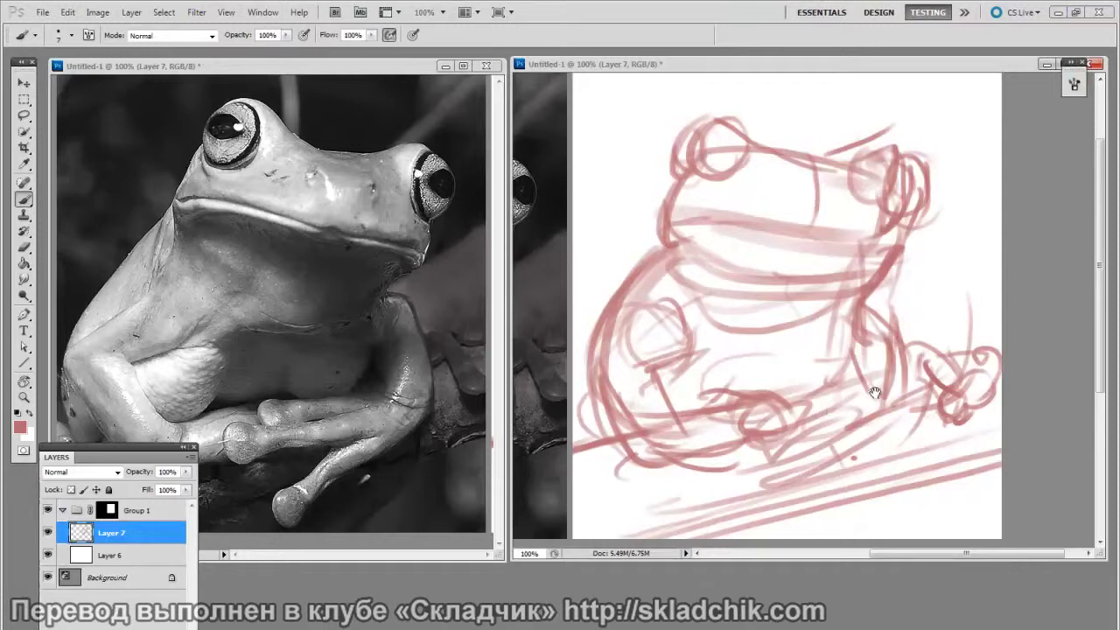
Examine the rough frog sketch up close and compare it with the reference photo in the other document window.
{"action": "left_click_drag", "start_coordinate": [857, 400], "coordinate": [845, 420]}
{"action": "left_click_drag", "start_coordinate": [808, 380], "coordinate": [786, 436]}
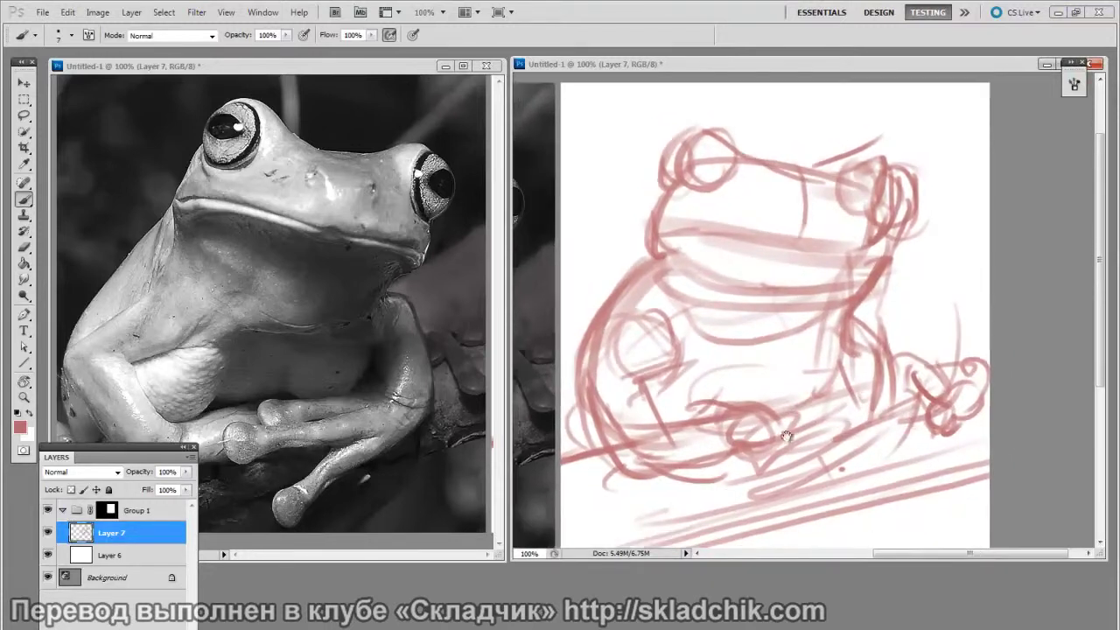
{"action": "left_click_drag", "start_coordinate": [836, 473], "coordinate": [856, 488]}
{"action": "key", "text": "ctrl+plus"}
{"action": "left_click_drag", "start_coordinate": [855, 390], "coordinate": [856, 442]}
{"action": "key", "text": "ctrl+minus"}
{"action": "left_click", "coordinate": [399, 403]}
{"action": "key", "text": "ctrl+minus"}
{"action": "mouse_move", "coordinate": [416, 430]}
{"action": "left_mouse_down"}
{"action": "mouse_move", "coordinate": [388, 411]}
{"action": "mouse_move", "coordinate": [282, 415]}
{"action": "mouse_move", "coordinate": [390, 397]}
{"action": "mouse_move", "coordinate": [351, 410]}
{"action": "left_mouse_up"}
{"action": "key", "text": "ctrl+plus"}
{"action": "key", "text": "ctrl+plus"}
{"action": "left_click_drag", "start_coordinate": [900, 388], "coordinate": [940, 439]}
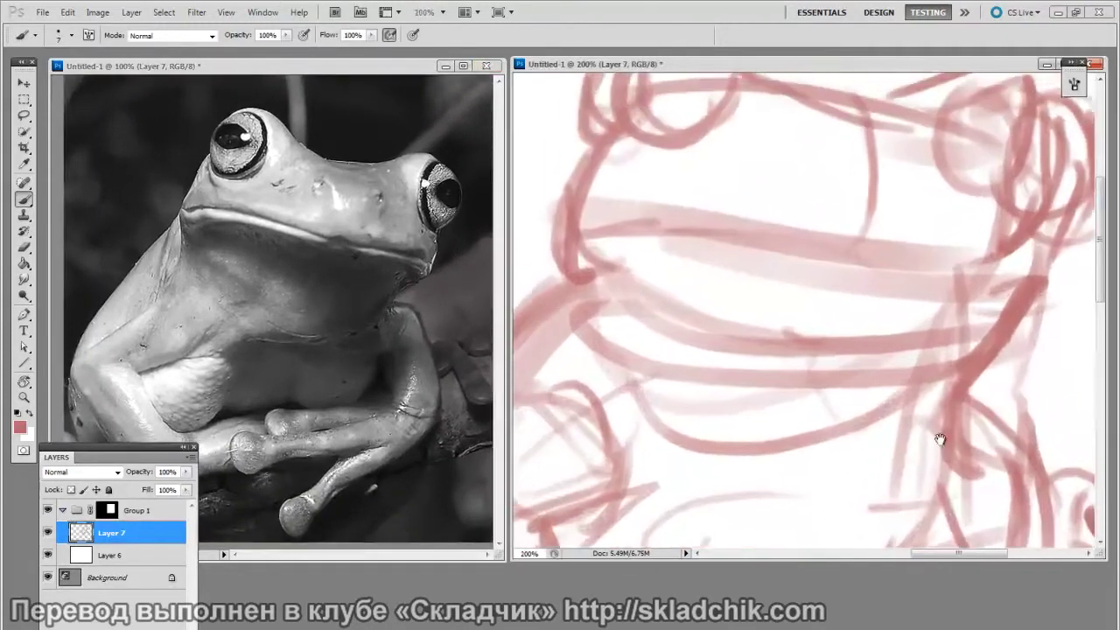
Fade the rough sketch by lowering Layer 7's opacity and add a new layer above it.
{"action": "left_click", "coordinate": [185, 472]}
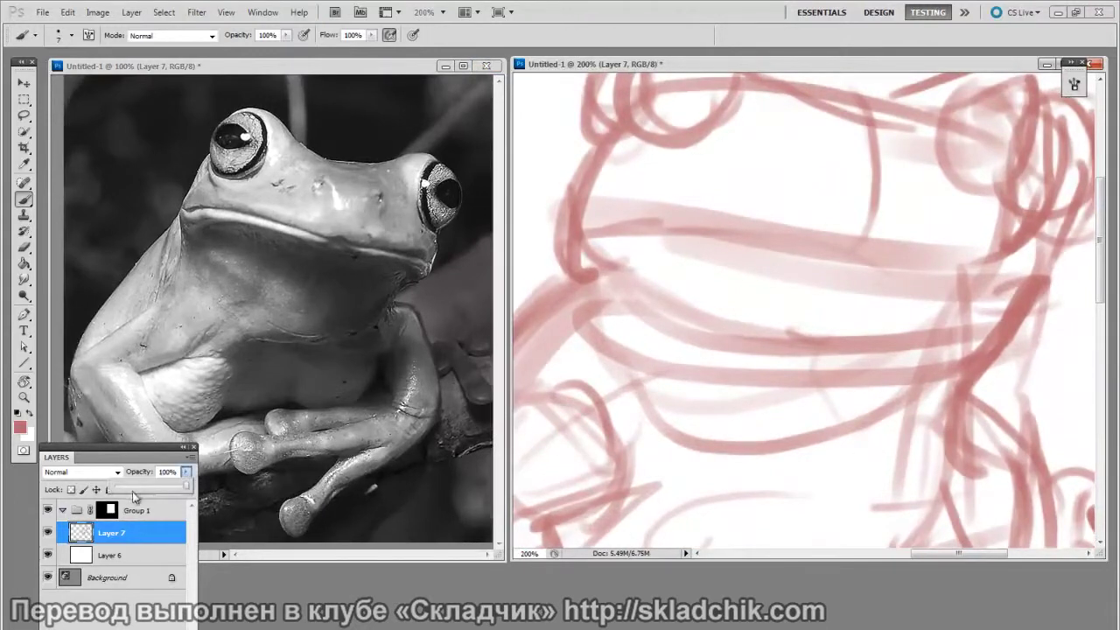
{"action": "left_click_drag", "start_coordinate": [138, 490], "coordinate": [142, 492]}
{"action": "mouse_move", "coordinate": [783, 393]}
{"action": "left_mouse_down"}
{"action": "mouse_move", "coordinate": [781, 410]}
{"action": "mouse_move", "coordinate": [797, 420]}
{"action": "mouse_move", "coordinate": [753, 420]}
{"action": "mouse_move", "coordinate": [767, 383]}
{"action": "left_mouse_up"}
{"action": "key", "text": "ctrl+alt+shift+n"}
Draw a cleaner line for the left side of the frog's face and start the left mouth corner.
{"action": "key", "text": "ctrl+minus"}
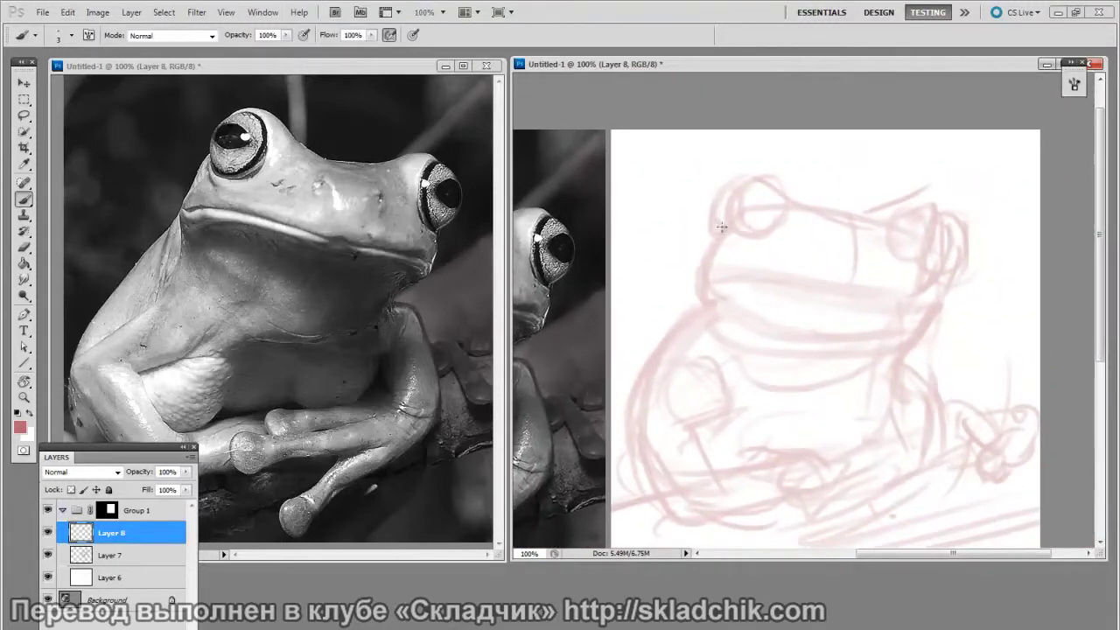
{"action": "left_click_drag", "start_coordinate": [719, 232], "coordinate": [704, 276]}
{"action": "key", "text": "ctrl+plus"}
{"action": "left_click_drag", "start_coordinate": [825, 305], "coordinate": [921, 342]}
{"action": "mouse_move", "coordinate": [731, 354]}
{"action": "left_mouse_down"}
{"action": "mouse_move", "coordinate": [726, 263]}
{"action": "mouse_move", "coordinate": [723, 343]}
{"action": "mouse_move", "coordinate": [767, 302]}
{"action": "left_mouse_up"}
{"action": "left_click_drag", "start_coordinate": [782, 315], "coordinate": [763, 350]}
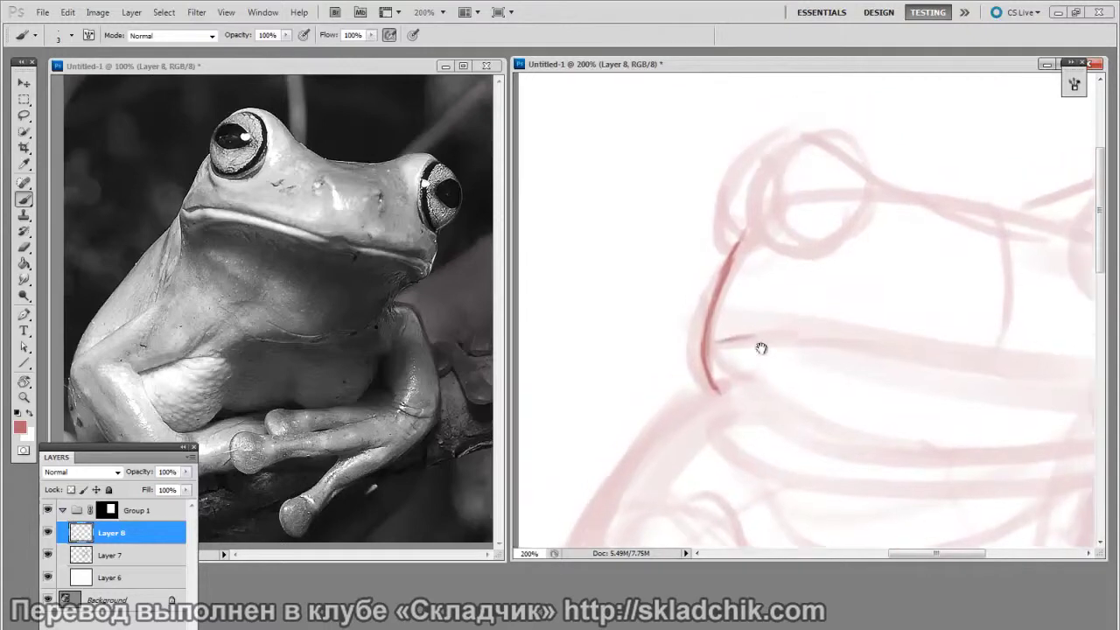
Outline the left eye's upper curve and block in its lower part with a larger brush.
{"action": "mouse_move", "coordinate": [732, 249]}
{"action": "left_mouse_down"}
{"action": "mouse_move", "coordinate": [792, 138]}
{"action": "mouse_move", "coordinate": [754, 219]}
{"action": "mouse_move", "coordinate": [818, 158]}
{"action": "mouse_move", "coordinate": [749, 237]}
{"action": "mouse_move", "coordinate": [758, 183]}
{"action": "mouse_move", "coordinate": [801, 196]}
{"action": "left_mouse_up"}
{"action": "mouse_move", "coordinate": [763, 178]}
{"action": "left_mouse_down"}
{"action": "mouse_move", "coordinate": [815, 173]}
{"action": "mouse_move", "coordinate": [803, 196]}
{"action": "mouse_move", "coordinate": [805, 179]}
{"action": "left_mouse_up"}
{"action": "key", "text": "bracketright"}
{"action": "key", "text": "bracketright"}
{"action": "key", "text": "bracketright"}
{"action": "mouse_move", "coordinate": [752, 239]}
{"action": "left_mouse_down"}
{"action": "mouse_move", "coordinate": [725, 257]}
{"action": "mouse_move", "coordinate": [784, 285]}
{"action": "mouse_move", "coordinate": [836, 231]}
{"action": "left_mouse_up"}
Refine the left eye's inner ellipse and heavy right rim, and add the brow lines behind it.
{"action": "key", "text": "bracketleft"}
{"action": "key", "text": "bracketleft"}
{"action": "left_click_drag", "start_coordinate": [819, 167], "coordinate": [842, 255]}
{"action": "left_click_drag", "start_coordinate": [759, 285], "coordinate": [838, 215]}
{"action": "left_click_drag", "start_coordinate": [802, 151], "coordinate": [838, 249]}
{"action": "left_click_drag", "start_coordinate": [760, 273], "coordinate": [819, 251]}
{"action": "left_click_drag", "start_coordinate": [847, 189], "coordinate": [837, 165]}
{"action": "mouse_move", "coordinate": [831, 222]}
{"action": "left_mouse_down"}
{"action": "mouse_move", "coordinate": [747, 287]}
{"action": "mouse_move", "coordinate": [789, 276]}
{"action": "mouse_move", "coordinate": [787, 292]}
{"action": "left_mouse_up"}
{"action": "left_click_drag", "start_coordinate": [793, 145], "coordinate": [866, 208]}
{"action": "left_click_drag", "start_coordinate": [831, 142], "coordinate": [888, 198]}
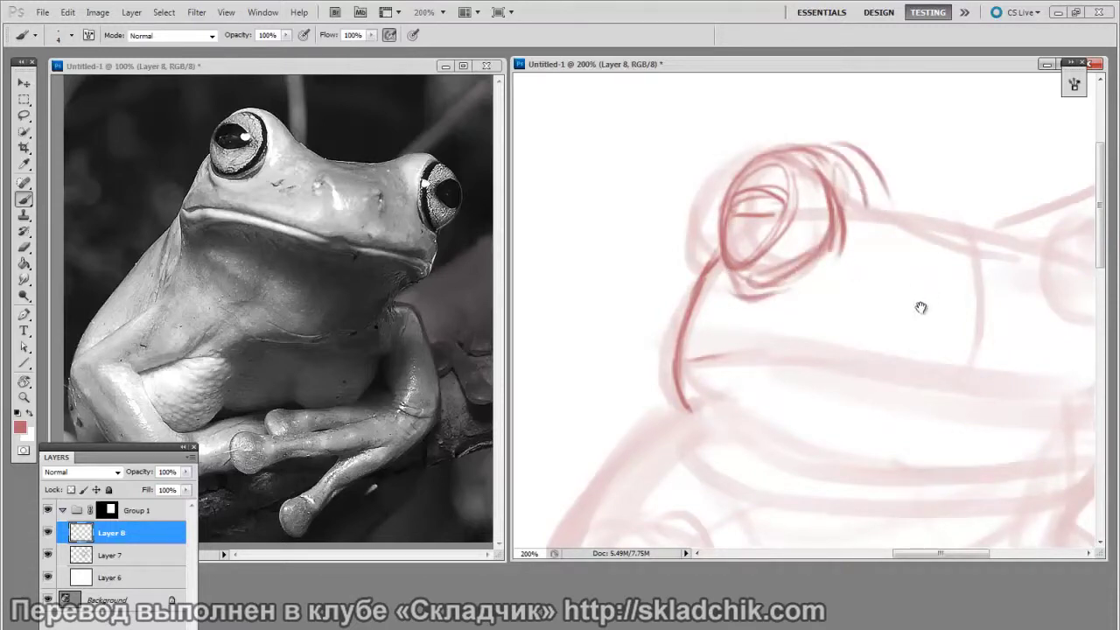
Redraw the brow line so it slopes from the left eye down to the top of the head.
{"action": "left_click_drag", "start_coordinate": [931, 294], "coordinate": [796, 287]}
{"action": "key", "text": "e"}
{"action": "key", "text": "bracketleft"}
{"action": "key", "text": "bracketleft"}
{"action": "key", "text": "bracketleft"}
{"action": "key", "text": "b"}
{"action": "mouse_move", "coordinate": [733, 180]}
{"action": "left_mouse_down"}
{"action": "mouse_move", "coordinate": [717, 133]}
{"action": "mouse_move", "coordinate": [753, 207]}
{"action": "left_mouse_up"}
{"action": "left_click_drag", "start_coordinate": [707, 159], "coordinate": [796, 216]}
Extend the top-of-head contour across to the ridge over the right eye and erase stray marks near it.
{"action": "left_click_drag", "start_coordinate": [861, 359], "coordinate": [924, 399]}
{"action": "left_click_drag", "start_coordinate": [814, 235], "coordinate": [886, 267]}
{"action": "left_click_drag", "start_coordinate": [898, 309], "coordinate": [860, 305]}
{"action": "mouse_move", "coordinate": [829, 253]}
{"action": "left_mouse_down"}
{"action": "mouse_move", "coordinate": [949, 261]}
{"action": "mouse_move", "coordinate": [953, 247]}
{"action": "mouse_move", "coordinate": [886, 253]}
{"action": "mouse_move", "coordinate": [959, 216]}
{"action": "left_mouse_up"}
{"action": "mouse_move", "coordinate": [868, 253]}
{"action": "left_mouse_down"}
{"action": "mouse_move", "coordinate": [966, 255]}
{"action": "mouse_move", "coordinate": [984, 324]}
{"action": "mouse_move", "coordinate": [971, 369]}
{"action": "mouse_move", "coordinate": [967, 262]}
{"action": "left_mouse_up"}
{"action": "key", "text": "e"}
{"action": "left_click_drag", "start_coordinate": [950, 358], "coordinate": [959, 265]}
Draw the right eye as a narrow ellipse with a dark, heavy rim below the brow ridge.
{"action": "key", "text": "b"}
{"action": "left_click_drag", "start_coordinate": [902, 220], "coordinate": [970, 252]}
{"action": "mouse_move", "coordinate": [967, 315]}
{"action": "left_mouse_down"}
{"action": "mouse_move", "coordinate": [973, 256]}
{"action": "mouse_move", "coordinate": [978, 368]}
{"action": "mouse_move", "coordinate": [980, 301]}
{"action": "left_mouse_up"}
{"action": "left_click_drag", "start_coordinate": [942, 399], "coordinate": [977, 388]}
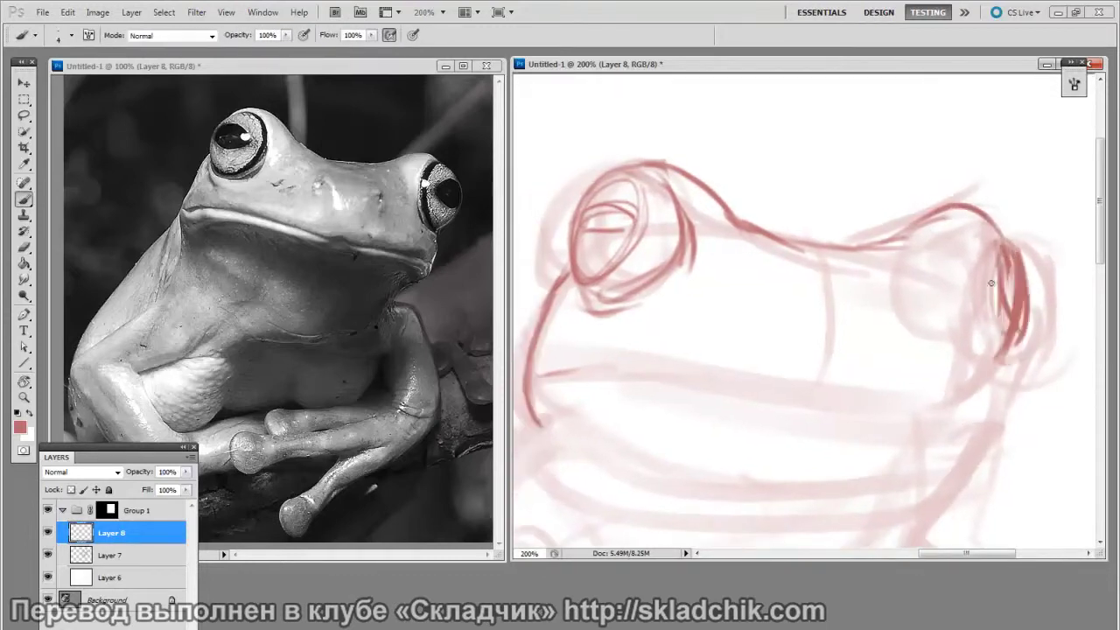
{"action": "mouse_move", "coordinate": [1004, 235]}
{"action": "left_mouse_down"}
{"action": "mouse_move", "coordinate": [982, 315]}
{"action": "mouse_move", "coordinate": [1010, 348]}
{"action": "mouse_move", "coordinate": [1022, 306]}
{"action": "left_mouse_up"}
Mark the two nostrils on the frog's snout and begin the mouth line at its left end.
{"action": "left_click_drag", "start_coordinate": [927, 393], "coordinate": [962, 380]}
{"action": "left_click_drag", "start_coordinate": [937, 296], "coordinate": [933, 306]}
{"action": "left_click_drag", "start_coordinate": [924, 398], "coordinate": [933, 396]}
{"action": "left_click_drag", "start_coordinate": [602, 377], "coordinate": [627, 367]}
{"action": "left_click_drag", "start_coordinate": [725, 378], "coordinate": [672, 366]}
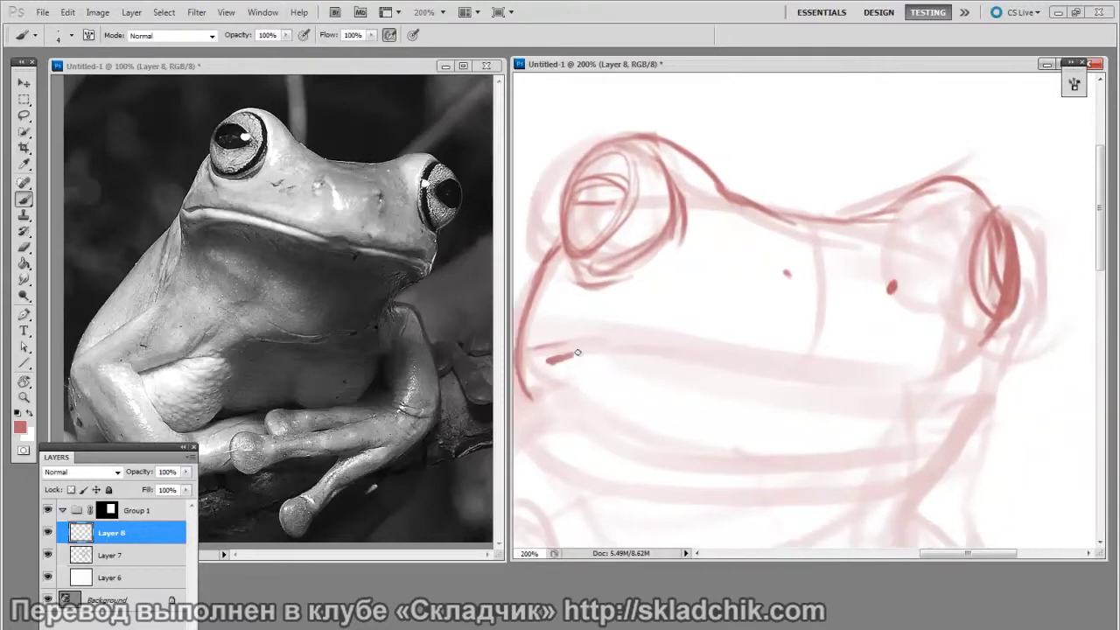
Draw the long mouth line across the face and shape its right corner at the jaw.
{"action": "left_click_drag", "start_coordinate": [547, 359], "coordinate": [879, 391]}
{"action": "left_click_drag", "start_coordinate": [802, 381], "coordinate": [971, 400]}
{"action": "left_click_drag", "start_coordinate": [901, 399], "coordinate": [960, 411]}
{"action": "mouse_move", "coordinate": [957, 412]}
{"action": "left_mouse_down"}
{"action": "mouse_move", "coordinate": [952, 452]}
{"action": "mouse_move", "coordinate": [932, 444]}
{"action": "left_mouse_up"}
{"action": "left_click_drag", "start_coordinate": [886, 395], "coordinate": [915, 408]}
{"action": "left_click_drag", "start_coordinate": [756, 385], "coordinate": [923, 397]}
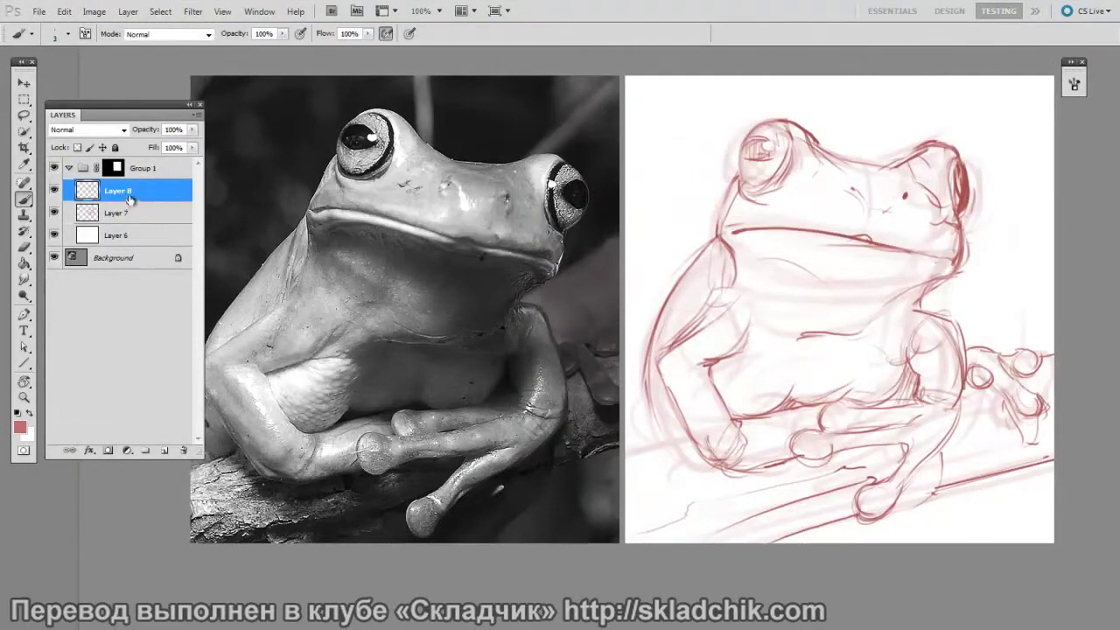
Merge Layer 8 down into Layer 7 and lower the merged sketch layer's opacity to about 31%.
{"action": "key", "text": "ctrl+e"}
{"action": "left_click", "coordinate": [191, 129]}
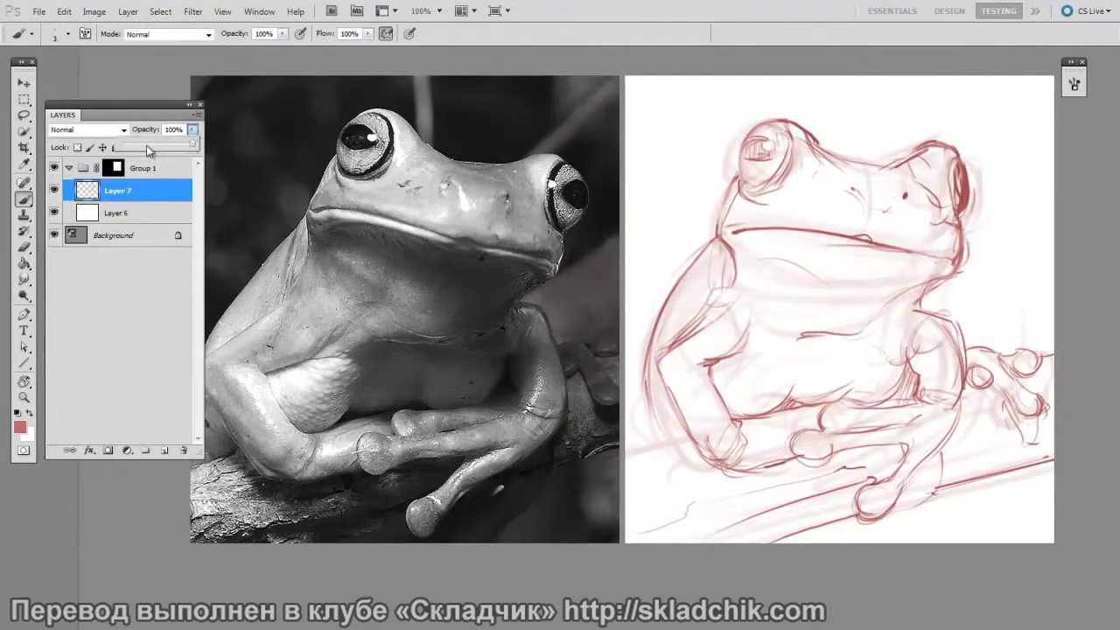
{"action": "left_click_drag", "start_coordinate": [147, 149], "coordinate": [146, 149]}
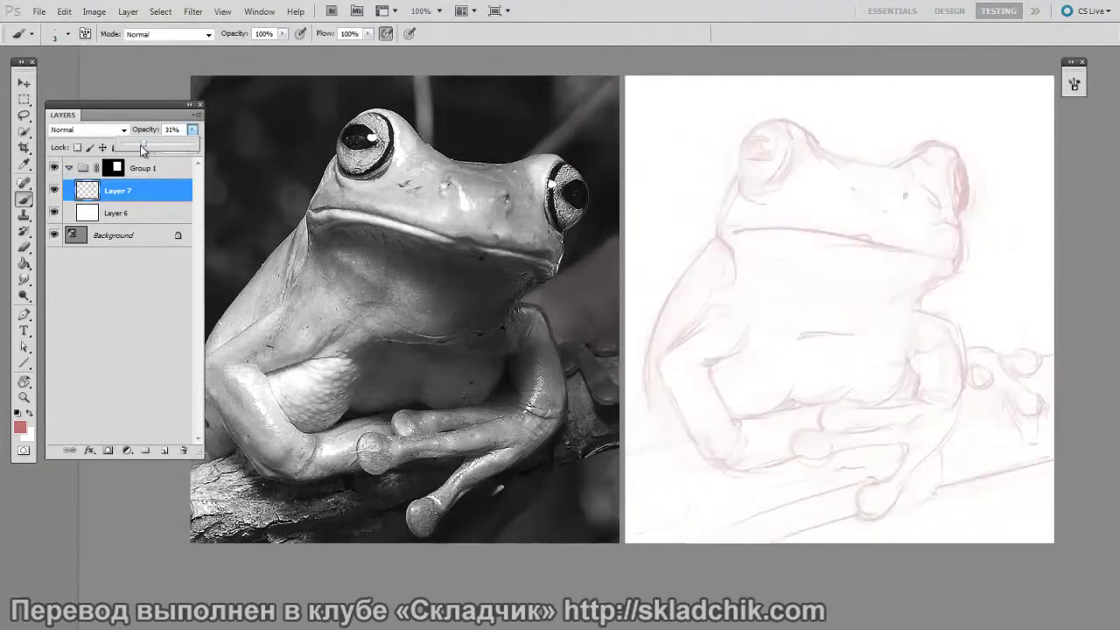
Select the 50 px flat elliptical brush preset for the next drawing pass.
{"action": "left_click_drag", "start_coordinate": [767, 492], "coordinate": [762, 497]}
{"action": "key", "text": "ctrl+plus"}
{"action": "key", "text": "ctrl+minus"}
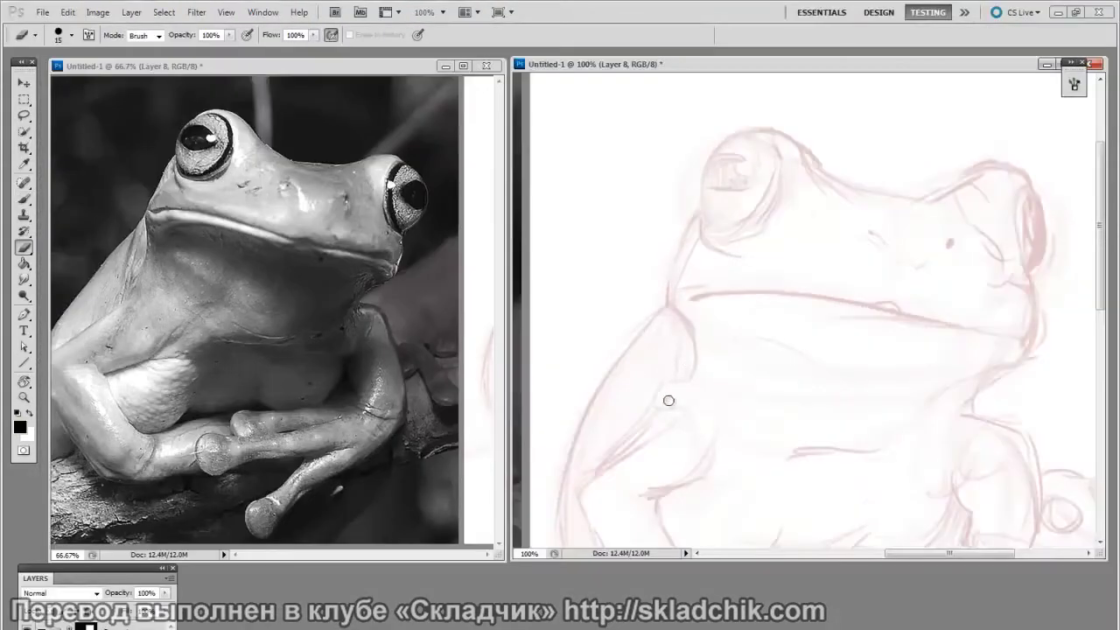
{"action": "scroll", "coordinate": [669, 376], "scroll_direction": "up", "scroll_amount": 1}
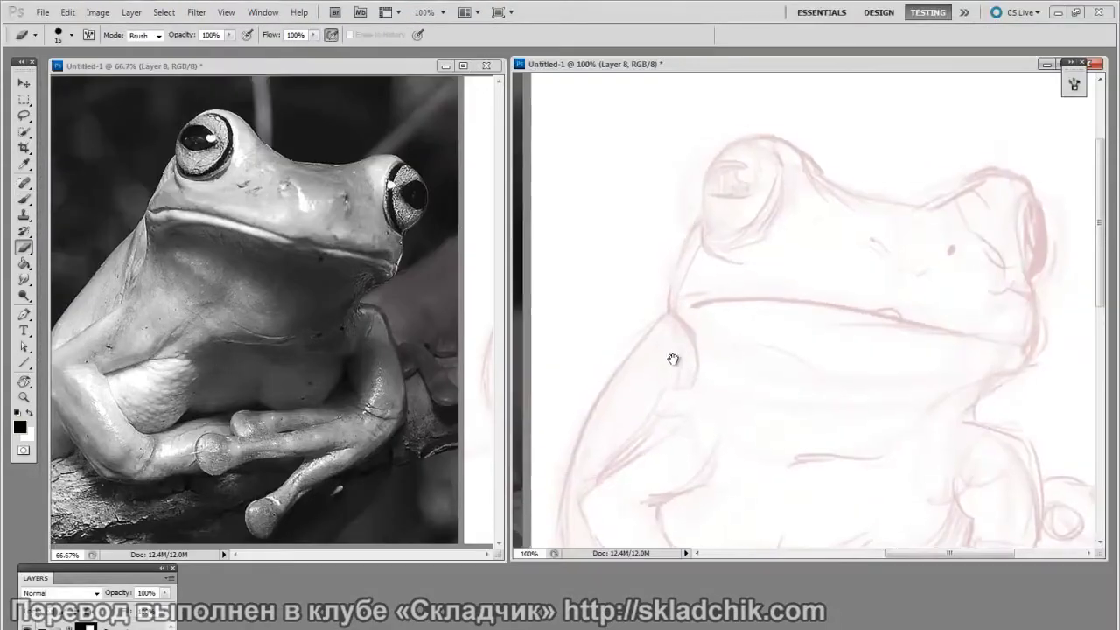
{"action": "key", "text": "b"}
{"action": "right_click", "coordinate": [664, 280]}
{"action": "double_click", "coordinate": [936, 360]}
{"action": "left_click", "coordinate": [964, 353]}
{"action": "key", "text": "e"}
{"action": "left_click_drag", "start_coordinate": [961, 355], "coordinate": [977, 353]}
{"action": "left_click_drag", "start_coordinate": [676, 350], "coordinate": [687, 346]}
Choose the 35 px hard round brush preset and reduce its size to 4 px for fine line work.
{"action": "key", "text": "ctrl+plus"}
{"action": "left_click_drag", "start_coordinate": [696, 169], "coordinate": [705, 312]}
{"action": "key", "text": "b"}
{"action": "right_click", "coordinate": [705, 313]}
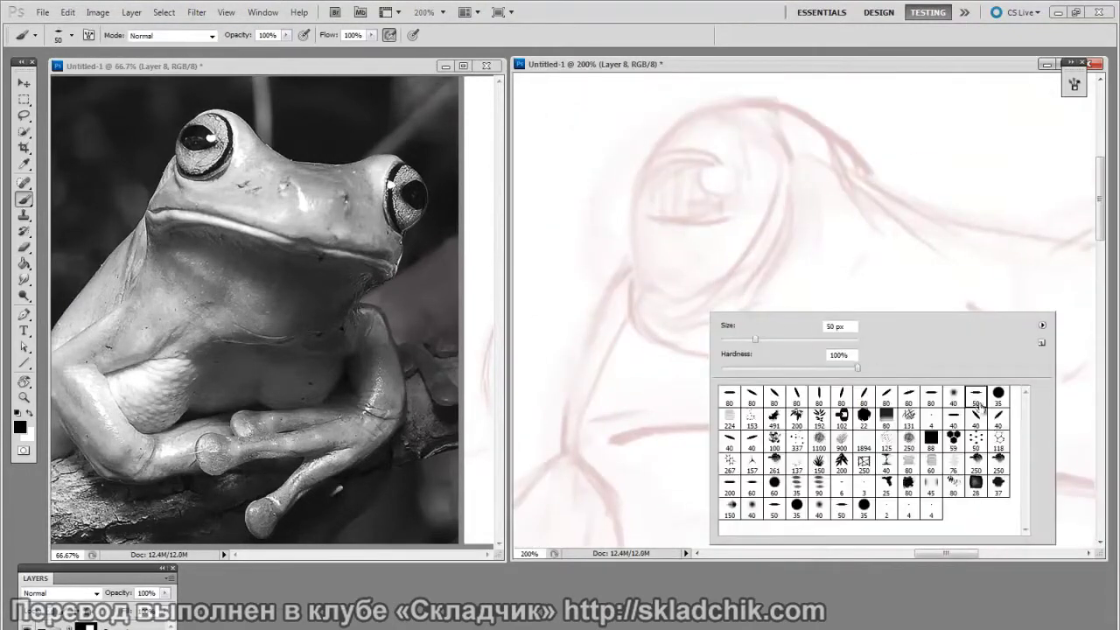
{"action": "left_click", "coordinate": [996, 397]}
{"action": "left_click_drag", "start_coordinate": [652, 421], "coordinate": [685, 455]}
{"action": "key", "text": "bracketleft"}
{"action": "key", "text": "bracketleft"}
{"action": "key", "text": "bracketleft"}
{"action": "key", "text": "bracketleft"}
{"action": "key", "text": "bracketleft"}
{"action": "key", "text": "bracketleft"}
{"action": "key", "text": "bracketleft"}
{"action": "key", "text": "bracketleft"}
Ink the outer edge of the frog's left-hand eye and the side of the head down to the mouth corner.
{"action": "mouse_move", "coordinate": [679, 351]}
{"action": "left_mouse_down"}
{"action": "mouse_move", "coordinate": [664, 282]}
{"action": "mouse_move", "coordinate": [674, 224]}
{"action": "mouse_move", "coordinate": [735, 165]}
{"action": "left_mouse_up"}
{"action": "key", "text": "e"}
{"action": "key", "text": "b"}
{"action": "left_click_drag", "start_coordinate": [667, 318], "coordinate": [643, 347]}
{"action": "left_click_drag", "start_coordinate": [658, 438], "coordinate": [695, 431]}
{"action": "left_click_drag", "start_coordinate": [636, 487], "coordinate": [680, 338]}
{"action": "left_click_drag", "start_coordinate": [679, 336], "coordinate": [637, 486]}
{"action": "left_click_drag", "start_coordinate": [654, 404], "coordinate": [699, 316]}
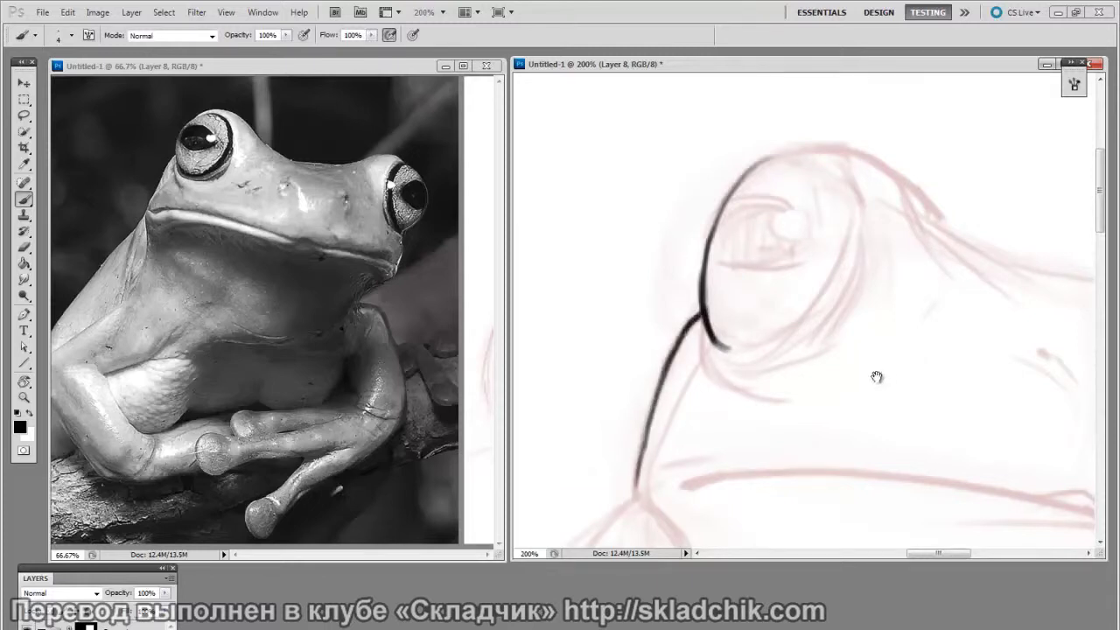
Extend the dark outline over the top of the left-hand eye and start the eyelid fold beneath it.
{"action": "scroll", "coordinate": [855, 350], "scroll_direction": "down", "scroll_amount": 2}
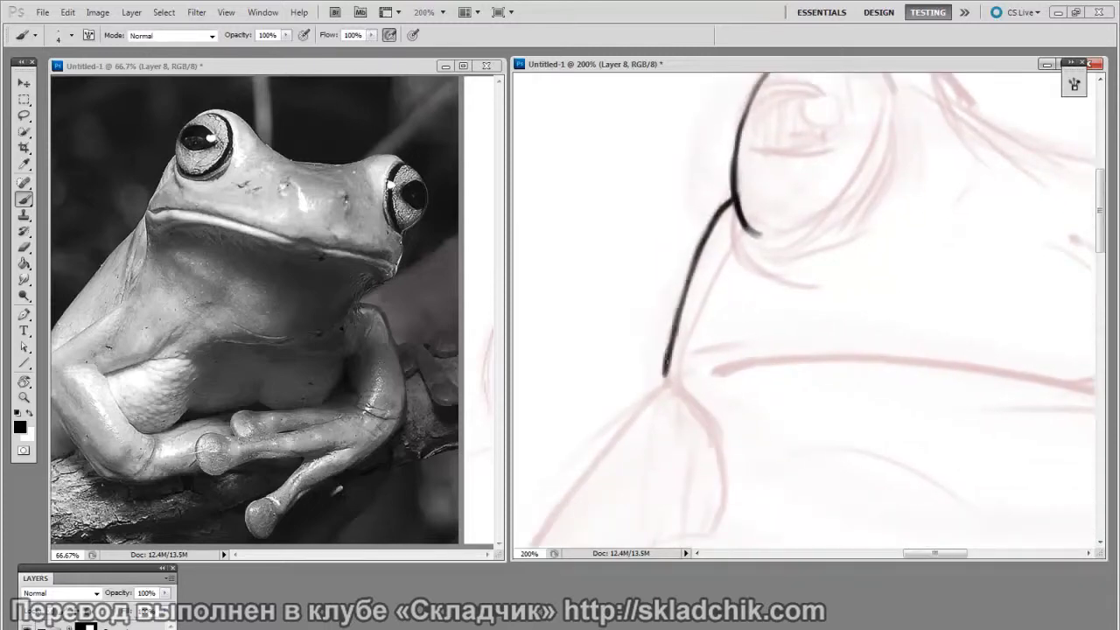
{"action": "mouse_move", "coordinate": [748, 355]}
{"action": "left_mouse_down"}
{"action": "mouse_move", "coordinate": [747, 245]}
{"action": "mouse_move", "coordinate": [697, 450]}
{"action": "left_mouse_up"}
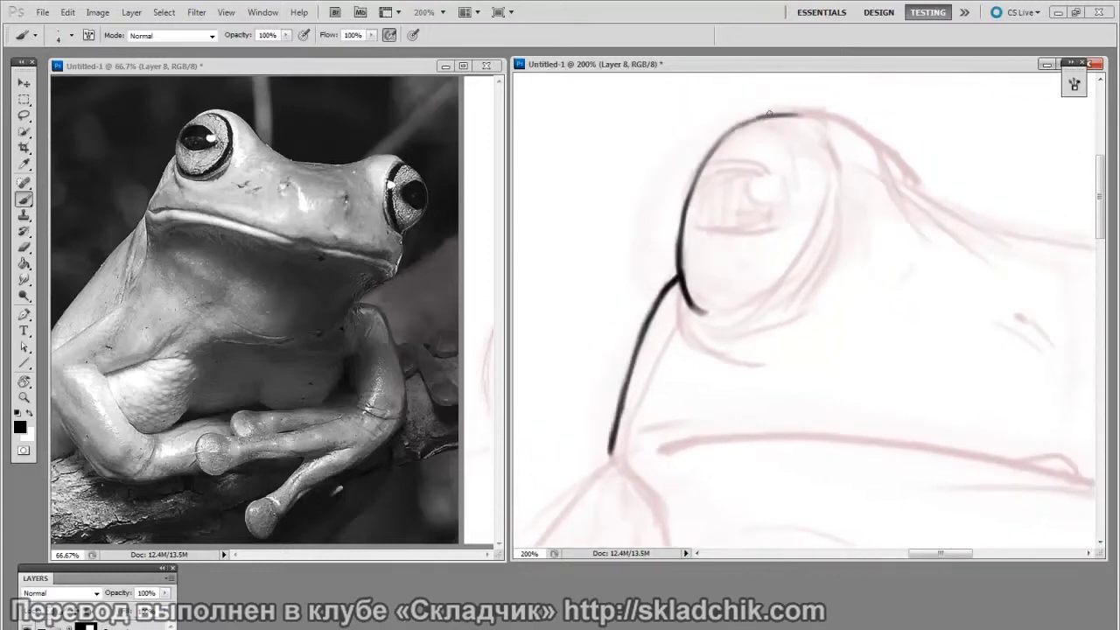
{"action": "left_click_drag", "start_coordinate": [763, 399], "coordinate": [765, 411]}
{"action": "left_click_drag", "start_coordinate": [697, 353], "coordinate": [680, 295]}
{"action": "left_click_drag", "start_coordinate": [696, 353], "coordinate": [680, 295]}
{"action": "key", "text": "e"}
{"action": "key", "text": "ctrl+minus"}
{"action": "key", "text": "ctrl+minus"}
{"action": "key", "text": "ctrl+minus"}
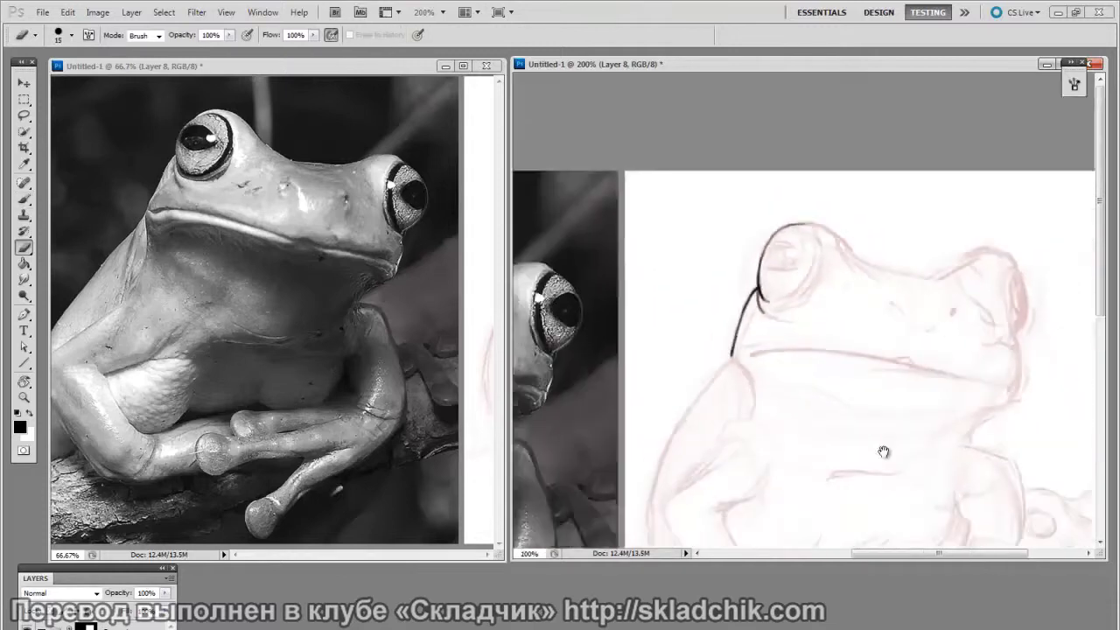
Shrink the eraser and thin the dark outline along the outer side of the left-hand eye.
{"action": "key", "text": "ctrl+plus"}
{"action": "key", "text": "ctrl+plus"}
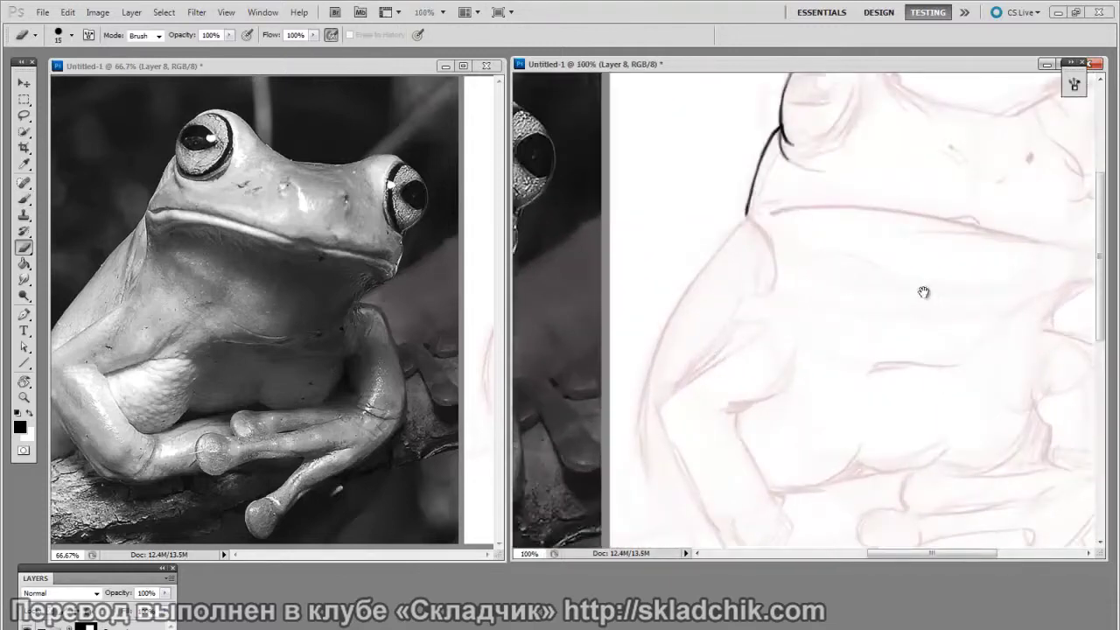
{"action": "left_click_drag", "start_coordinate": [933, 294], "coordinate": [862, 463]}
{"action": "key", "text": "ctrl+plus"}
{"action": "key", "text": "bracketleft"}
{"action": "key", "text": "bracketleft"}
{"action": "key", "text": "bracketleft"}
{"action": "key", "text": "bracketleft"}
{"action": "key", "text": "bracketleft"}
{"action": "key", "text": "bracketleft"}
{"action": "left_click_drag", "start_coordinate": [640, 281], "coordinate": [655, 166]}
Draw the inner side of the left-hand eye's oval from its top to the lower rim, cleaning the line with the eraser.
{"action": "left_click_drag", "start_coordinate": [812, 344], "coordinate": [814, 380]}
{"action": "key", "text": "b"}
{"action": "mouse_move", "coordinate": [728, 139]}
{"action": "left_mouse_down"}
{"action": "mouse_move", "coordinate": [752, 136]}
{"action": "mouse_move", "coordinate": [802, 225]}
{"action": "left_mouse_up"}
{"action": "key", "text": "e"}
{"action": "key", "text": "b"}
{"action": "mouse_move", "coordinate": [778, 161]}
{"action": "left_mouse_down"}
{"action": "mouse_move", "coordinate": [769, 272]}
{"action": "mouse_move", "coordinate": [788, 208]}
{"action": "mouse_move", "coordinate": [791, 180]}
{"action": "mouse_move", "coordinate": [757, 273]}
{"action": "mouse_move", "coordinate": [789, 205]}
{"action": "left_mouse_up"}
{"action": "key", "text": "e"}
{"action": "key", "text": "b"}
{"action": "key", "text": "e"}
{"action": "left_click", "coordinate": [813, 296], "text": "ctrl"}
{"action": "left_click_drag", "start_coordinate": [829, 317], "coordinate": [798, 456]}
{"action": "key", "text": "b"}
{"action": "mouse_move", "coordinate": [705, 380]}
{"action": "left_mouse_down"}
{"action": "mouse_move", "coordinate": [665, 448]}
{"action": "mouse_move", "coordinate": [758, 316]}
{"action": "left_mouse_up"}
{"action": "mouse_move", "coordinate": [762, 325]}
{"action": "left_mouse_down"}
{"action": "mouse_move", "coordinate": [694, 390]}
{"action": "mouse_move", "coordinate": [714, 379]}
{"action": "left_mouse_up"}
{"action": "key", "text": "e"}
{"action": "mouse_move", "coordinate": [801, 396]}
{"action": "left_mouse_down"}
{"action": "mouse_move", "coordinate": [799, 405]}
{"action": "mouse_move", "coordinate": [836, 397]}
{"action": "left_mouse_up"}
Draw the upper and lower edges of the left-hand eye's pupil and the curved edge of its round highlight.
{"action": "key", "text": "b"}
{"action": "mouse_move", "coordinate": [638, 264]}
{"action": "left_mouse_down"}
{"action": "mouse_move", "coordinate": [738, 283]}
{"action": "mouse_move", "coordinate": [769, 276]}
{"action": "left_mouse_up"}
{"action": "mouse_move", "coordinate": [663, 182]}
{"action": "left_mouse_down"}
{"action": "mouse_move", "coordinate": [773, 190]}
{"action": "mouse_move", "coordinate": [759, 247]}
{"action": "left_mouse_up"}
{"action": "key", "text": "e"}
{"action": "key", "text": "b"}
{"action": "key", "text": "e"}
{"action": "key", "text": "b"}
{"action": "key", "text": "e"}
{"action": "key", "text": "b"}
{"action": "left_click_drag", "start_coordinate": [768, 187], "coordinate": [751, 188]}
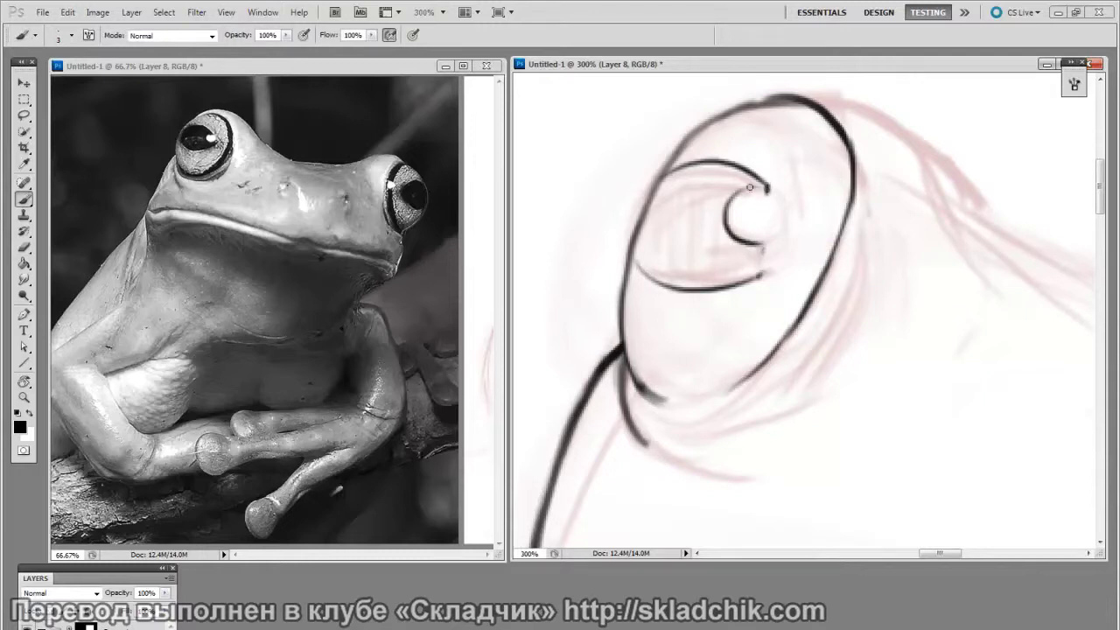
{"action": "key", "text": "ctrl+minus"}
{"action": "mouse_move", "coordinate": [949, 451]}
{"action": "left_mouse_down"}
{"action": "mouse_move", "coordinate": [955, 400]}
{"action": "mouse_move", "coordinate": [937, 370]}
{"action": "left_mouse_up"}
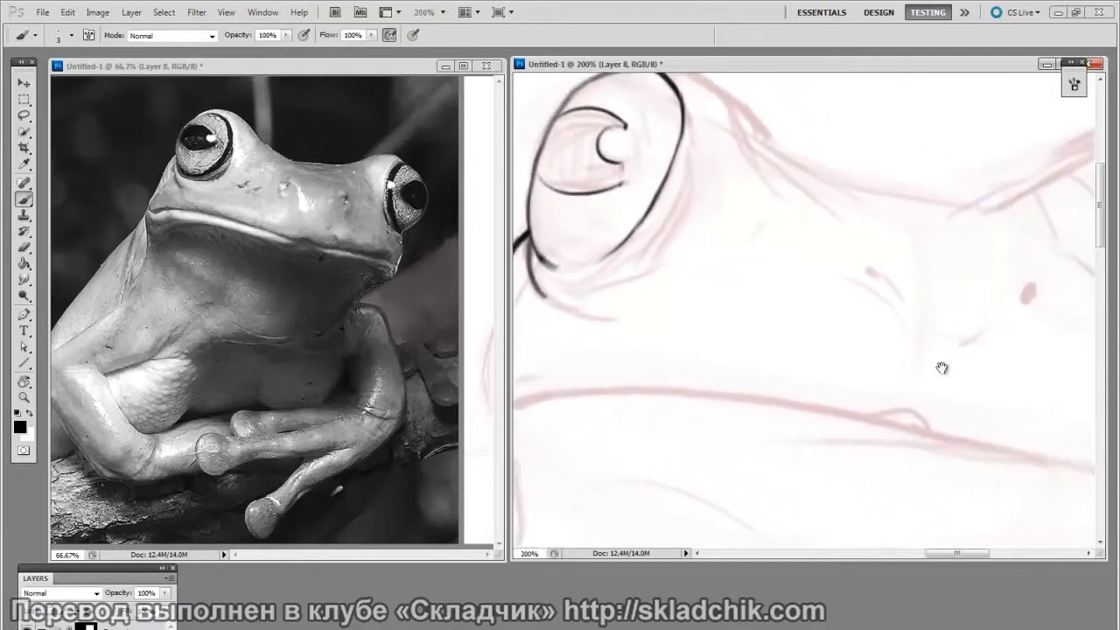